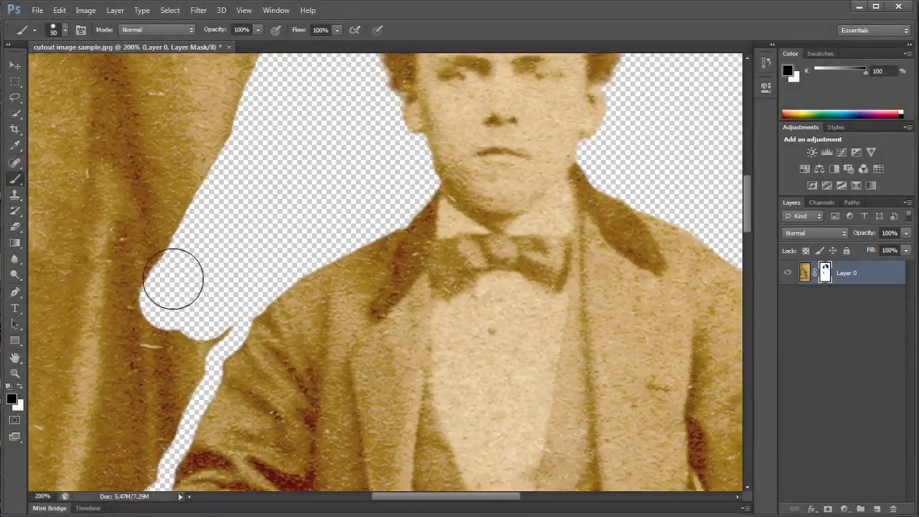
Step: Paint black on the layer mask with the 50 px brush to hide the curtain and background around the man's body
scroll(262, 102, "down", 5)
mouse_move(245, 194)
left_mouse_down()
mouse_move(338, 282)
mouse_move(339, 381)
mouse_move(363, 403)
mouse_move(300, 319)
mouse_move(293, 428)
mouse_move(137, 219)
left_mouse_up()
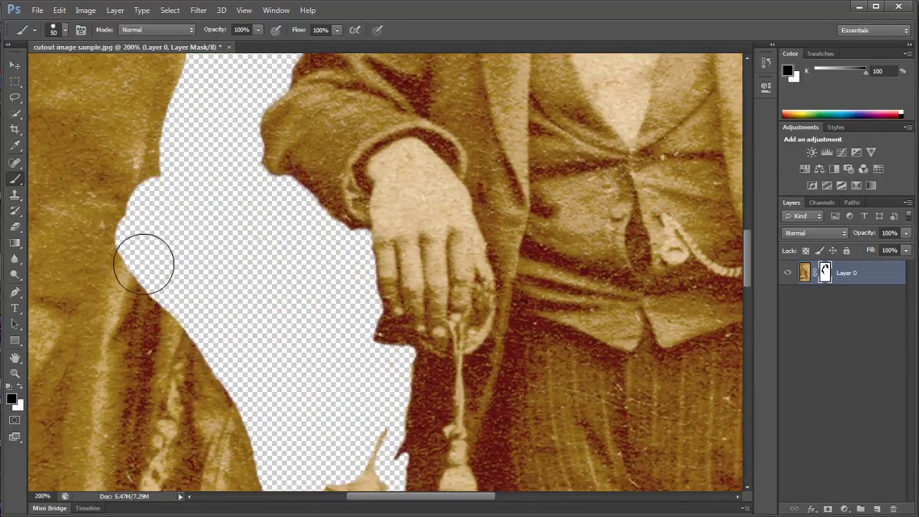
scroll(366, 119, "down", 5)
mouse_move(366, 119)
left_mouse_down()
mouse_move(353, 377)
mouse_move(279, 345)
mouse_move(267, 117)
mouse_move(189, 257)
mouse_move(618, 316)
left_mouse_up()
left_click_drag(624, 265, 265, 471)
mouse_move(208, 255)
left_mouse_down()
mouse_move(256, 170)
mouse_move(285, 375)
mouse_move(240, 98)
mouse_move(303, 490)
left_mouse_up()
scroll(303, 491, "down", 5)
mouse_move(259, 139)
left_mouse_down()
mouse_move(218, 160)
mouse_move(236, 340)
mouse_move(279, 243)
mouse_move(295, 379)
mouse_move(265, 71)
mouse_move(232, 136)
left_mouse_up()
scroll(232, 136, "up", 5)
mouse_move(316, 147)
left_mouse_down()
mouse_move(252, 246)
mouse_move(340, 186)
mouse_move(463, 147)
left_mouse_up()
scroll(379, 215, "down", 5)
mouse_move(378, 215)
left_mouse_down()
mouse_move(450, 101)
mouse_move(413, 163)
mouse_move(388, 309)
mouse_move(350, 343)
mouse_move(331, 135)
mouse_move(320, 322)
left_mouse_up()
scroll(319, 322, "down", 5)
left_click_drag(201, 144, 225, 257)
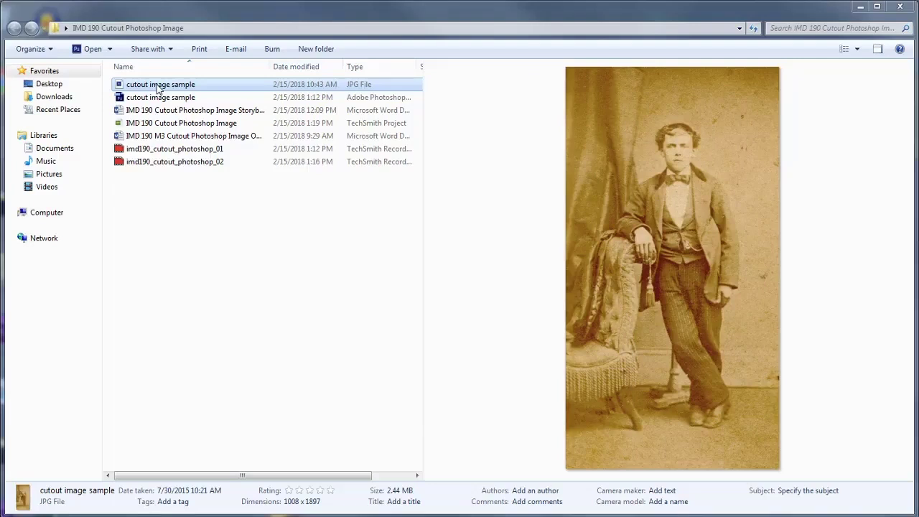
Step: Open cutout image sample.jpg in Photoshop CS6 as its default program, choosing the Photoshop application from Adobe Photoshop CS6 (64 Bit) in Program Files
right_click(159, 88)
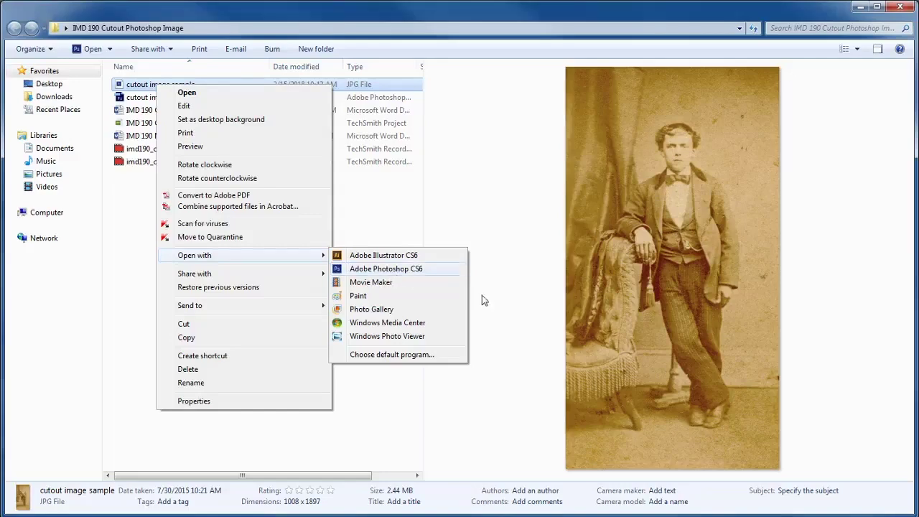
left_click(385, 356)
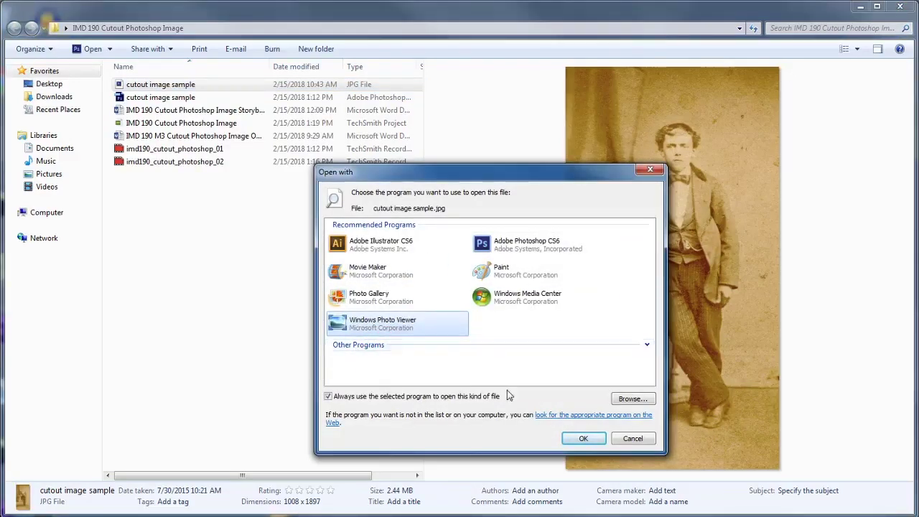
left_click(631, 399)
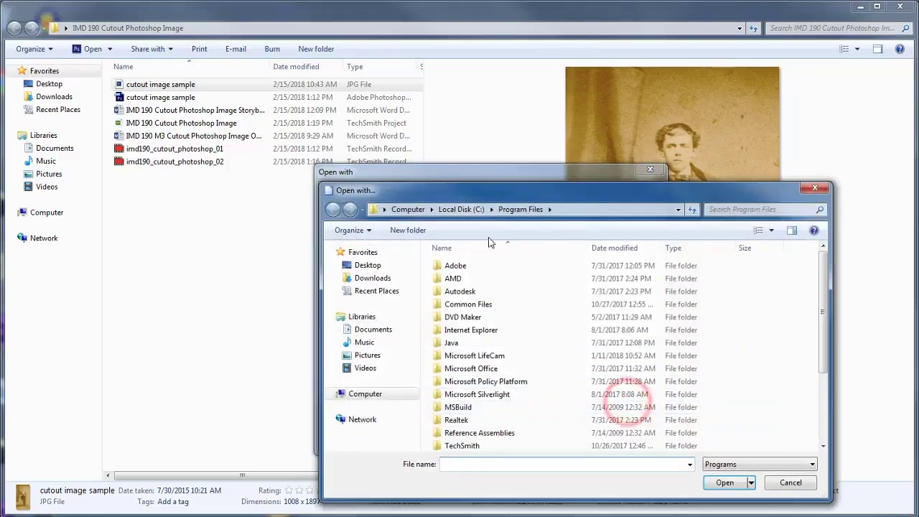
left_click(458, 266)
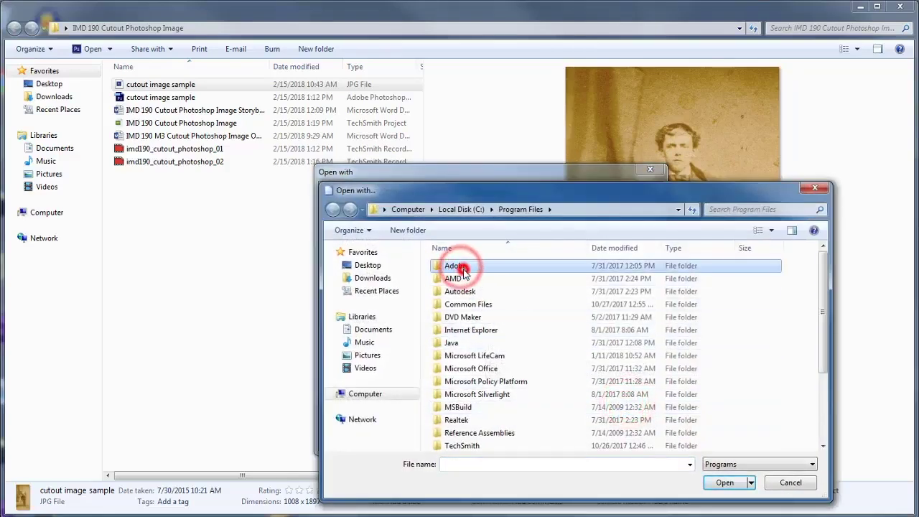
double_click(442, 266)
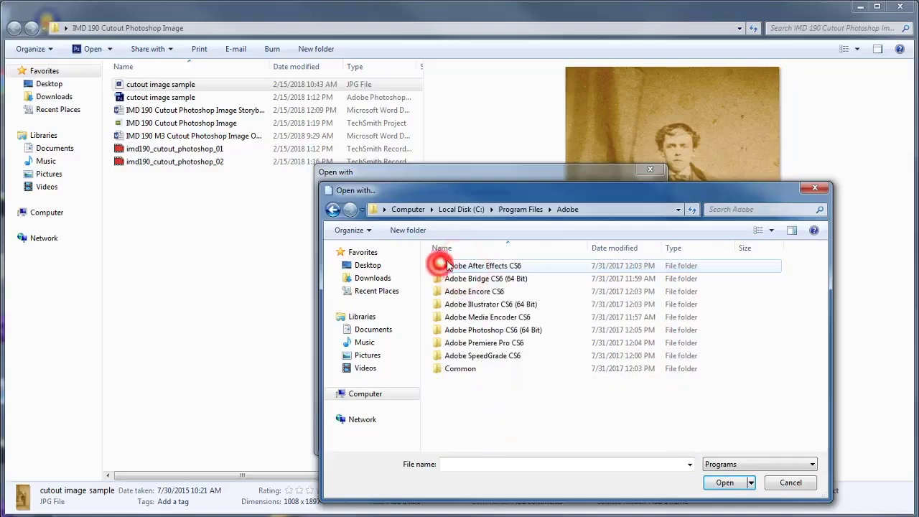
left_click(474, 329)
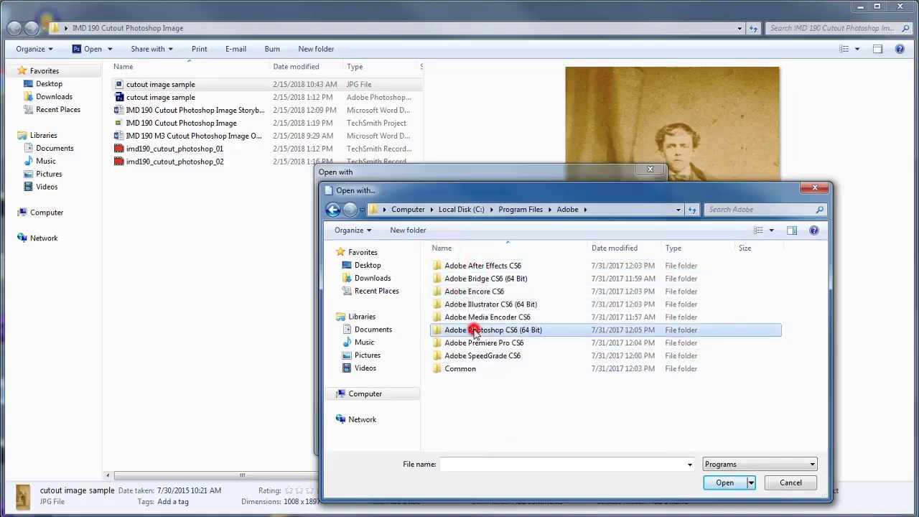
double_click(474, 330)
left_click(454, 394)
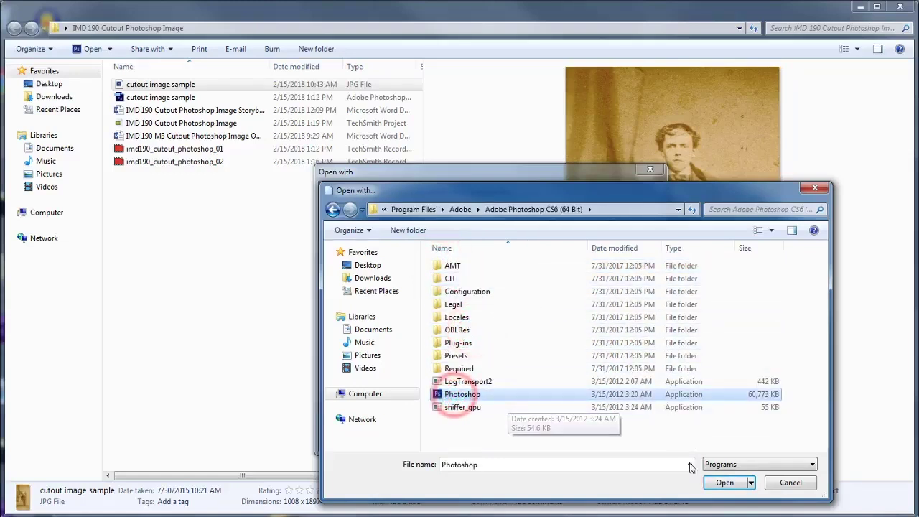
left_click(725, 483)
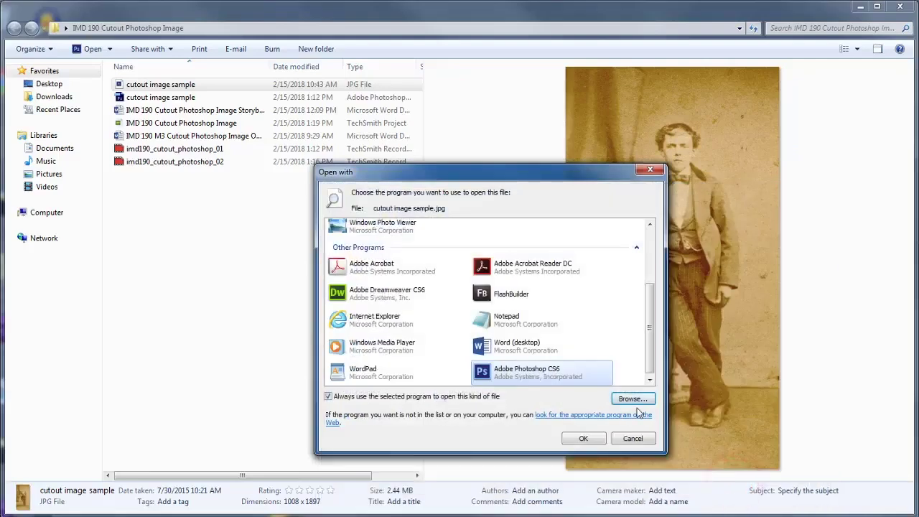
left_click(582, 437)
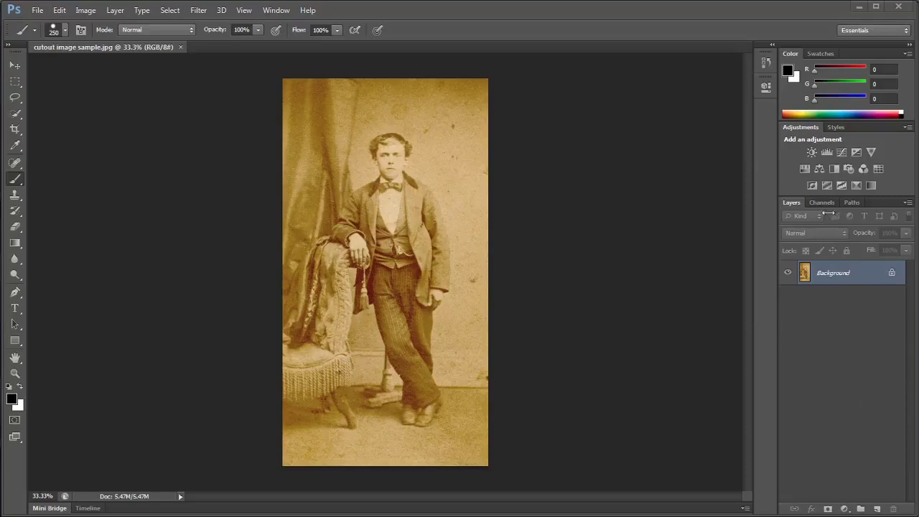
Step: Hide the Layers panel and show it again
left_click(790, 204)
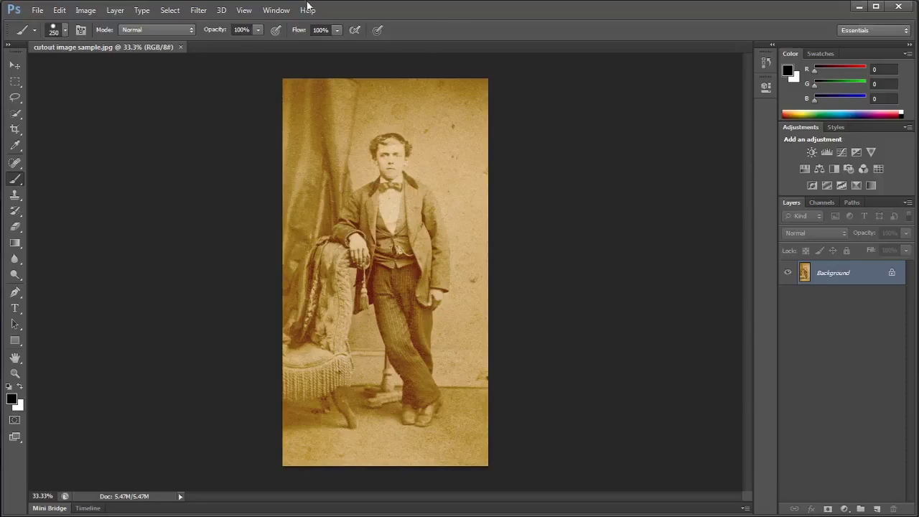
left_click(276, 10)
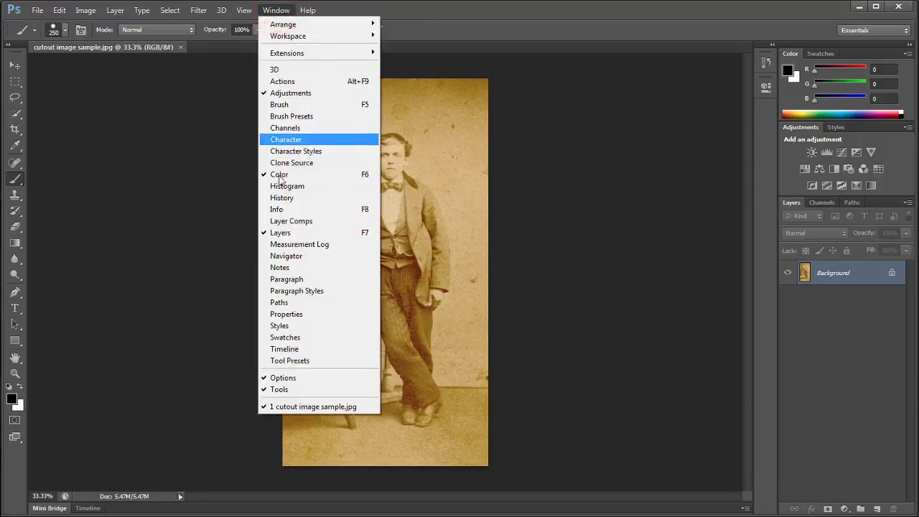
left_click(264, 237)
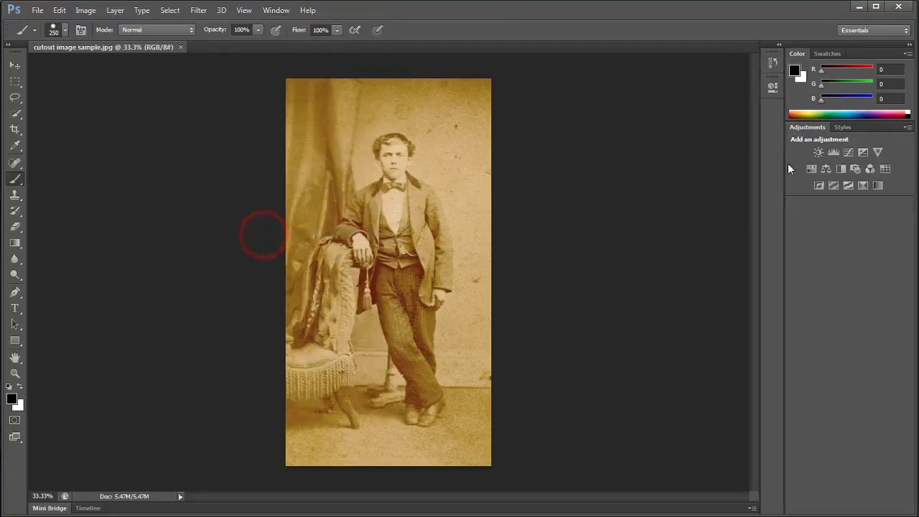
left_click(275, 10)
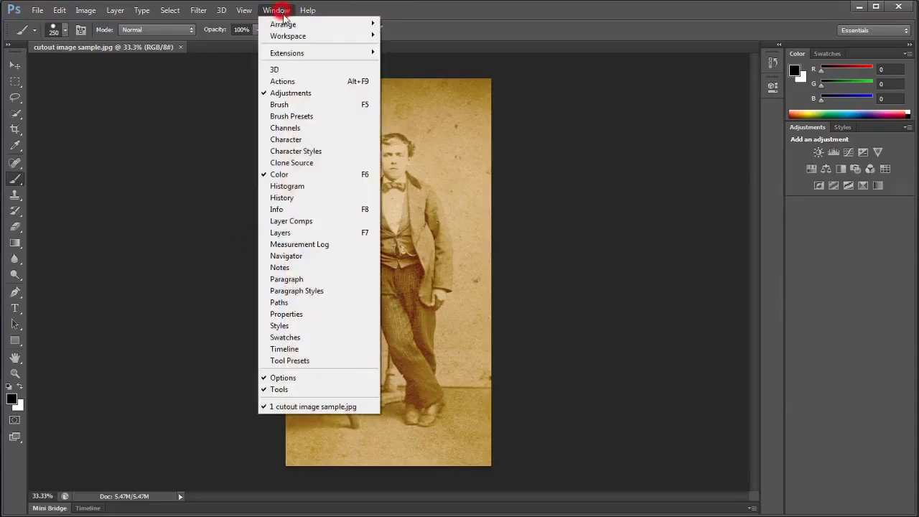
left_click(287, 234)
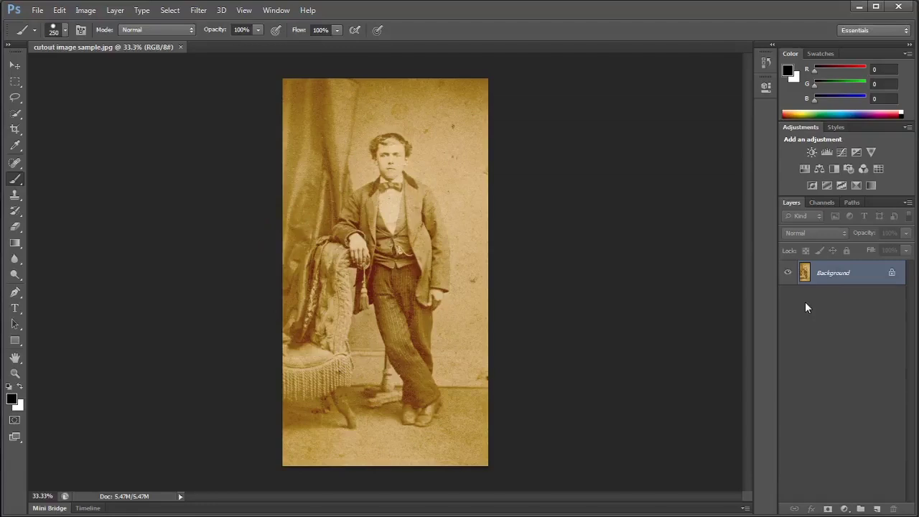
Step: Add a layer mask to the Background photo layer and activate the Brush tool
left_click(828, 509)
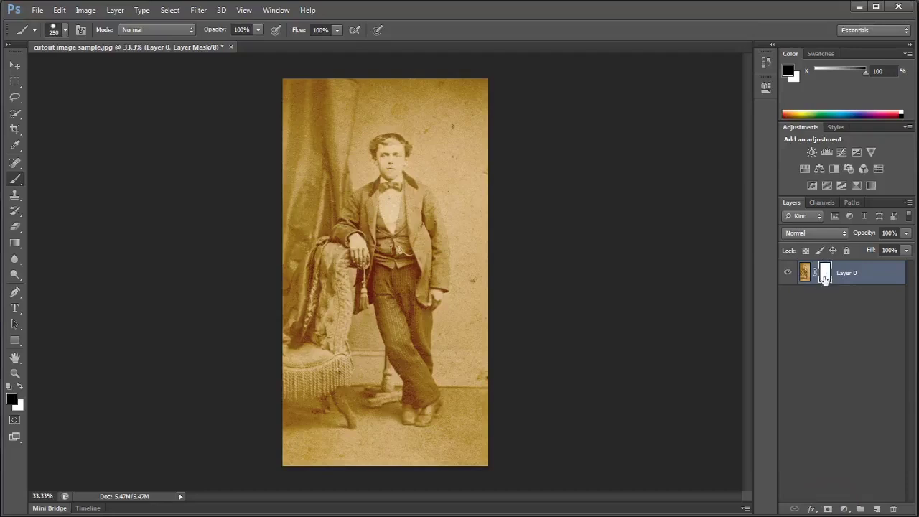
key("v")
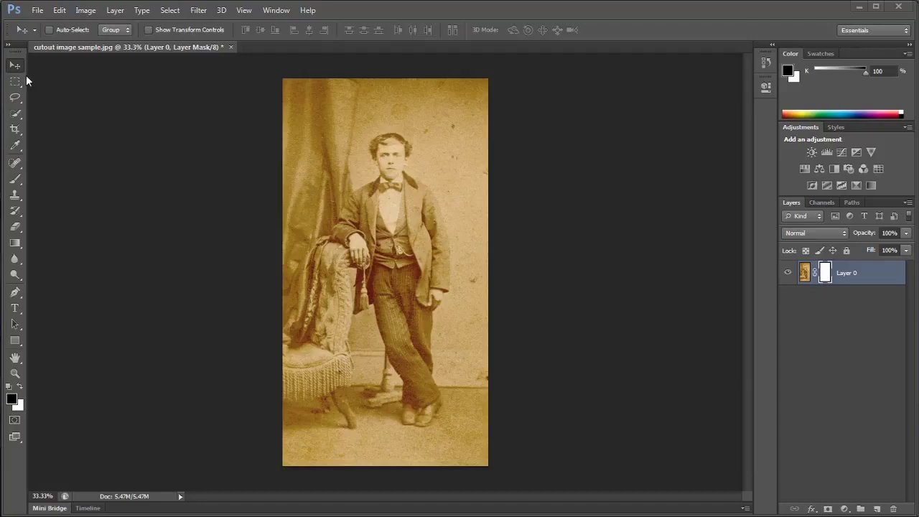
left_click(14, 179)
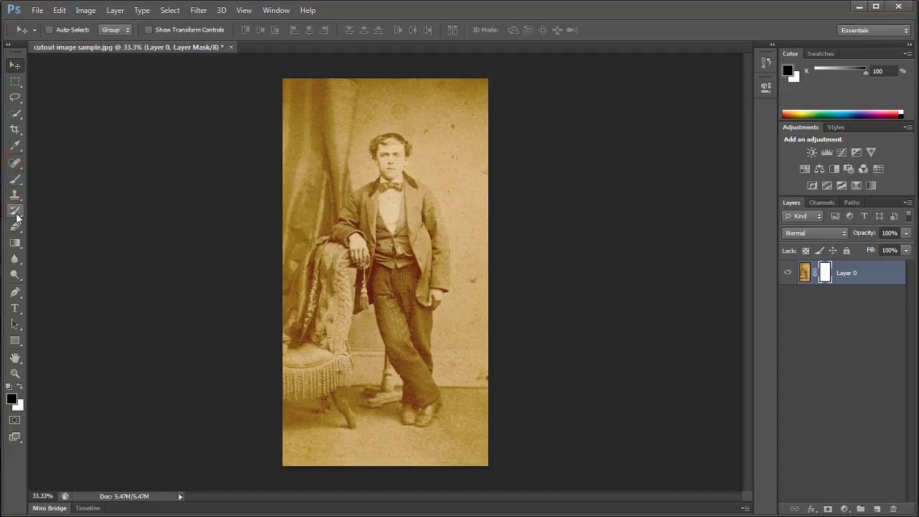
left_click(16, 213)
left_click(15, 179)
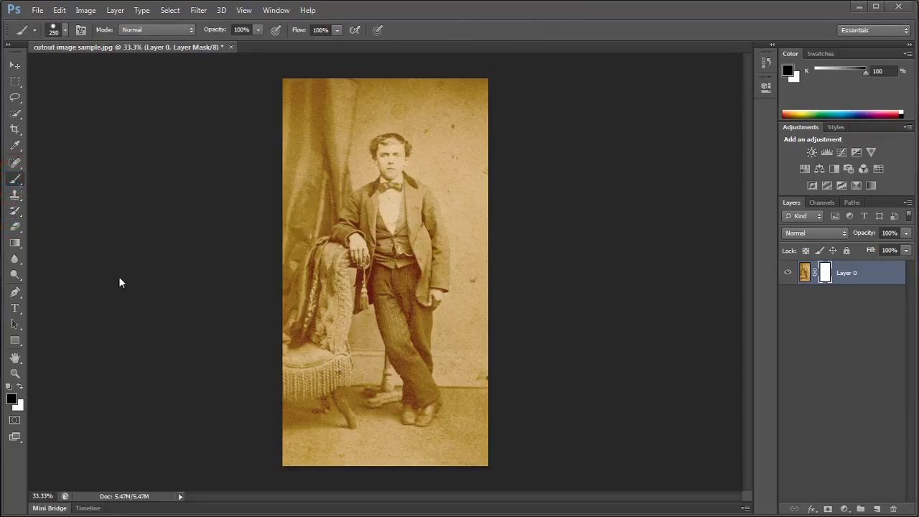
Step: Reset the foreground and background colours to their defaults and swap them so that black is the foreground
left_click(9, 388)
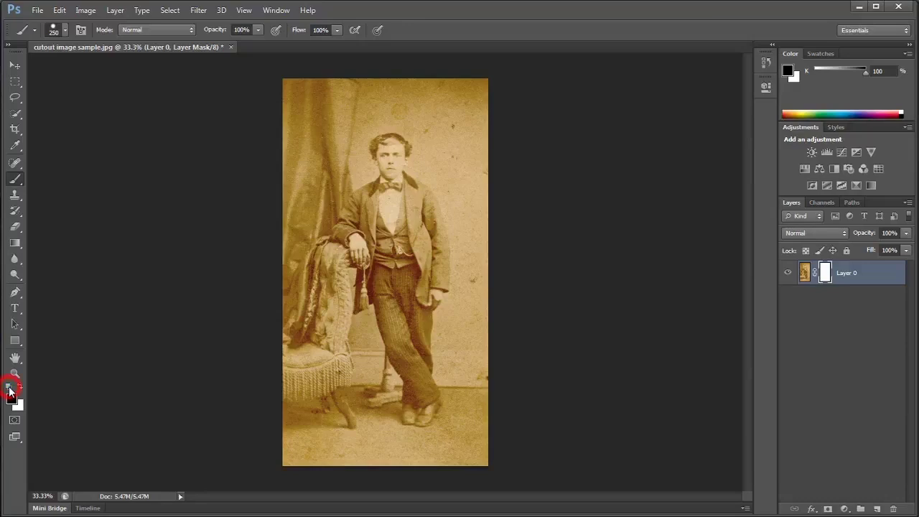
left_click(10, 389)
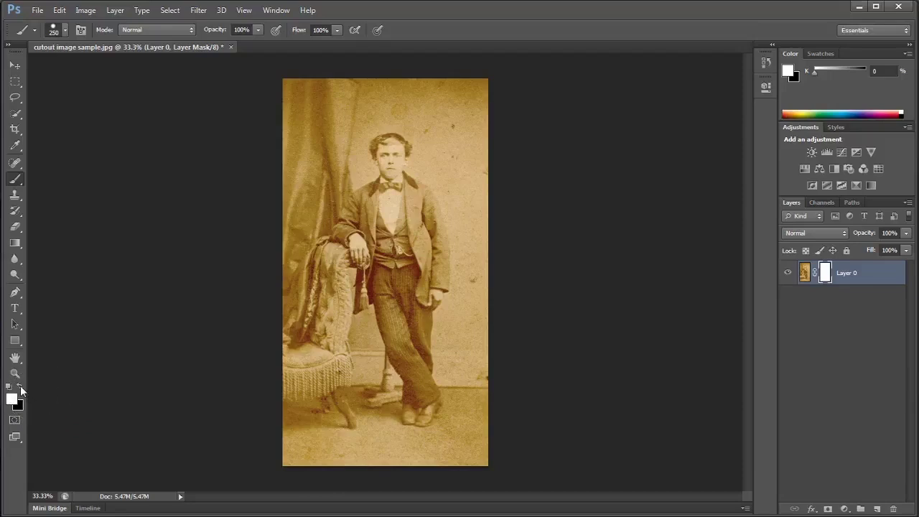
left_click(20, 387)
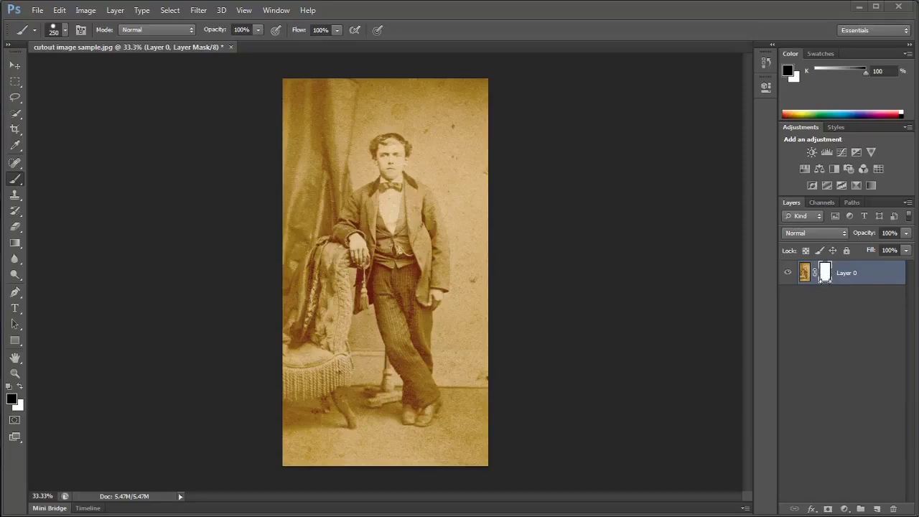
Step: Try a black diagonal brush stroke across the man on the layer's image instead of its mask, and undo it
left_click(804, 273)
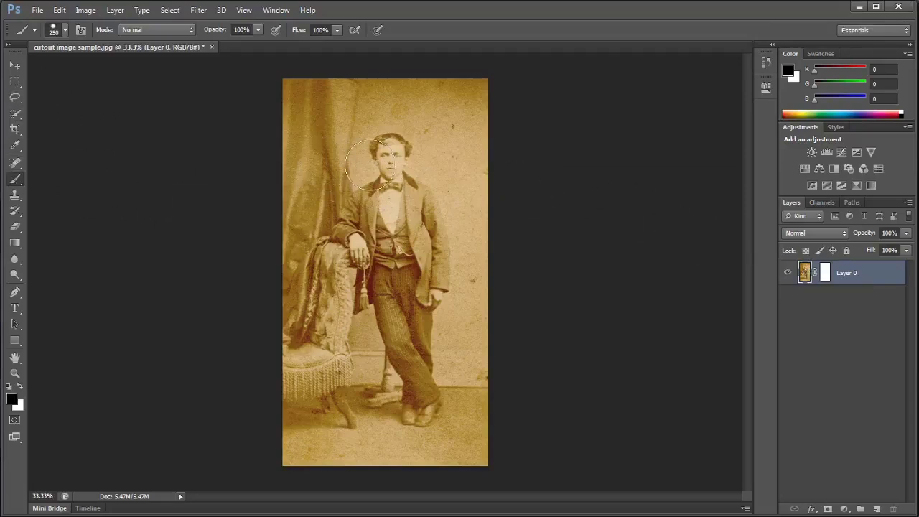
left_click(347, 138)
left_click_drag(367, 205, 397, 302)
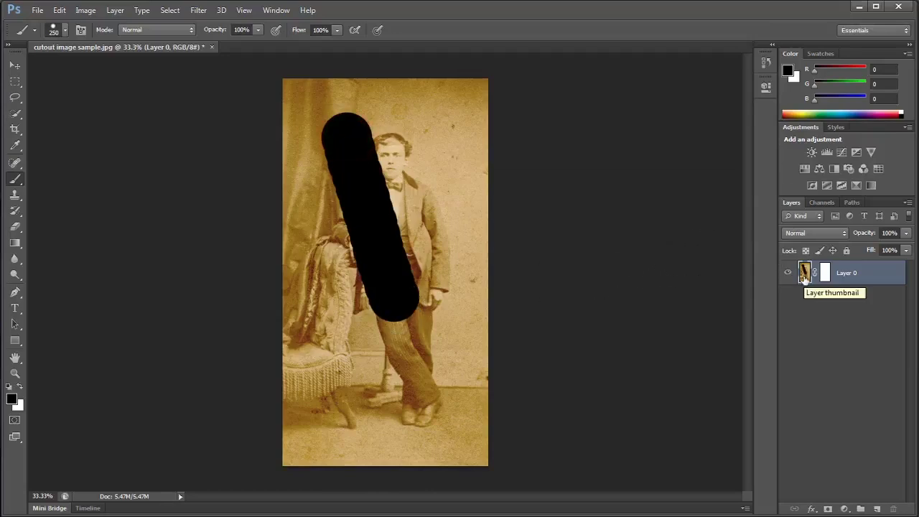
key("ctrl+z")
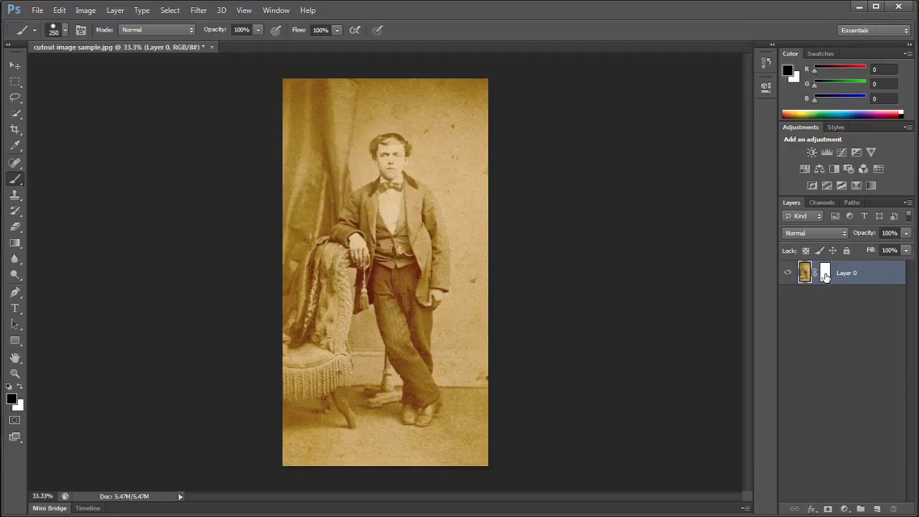
Step: Select the layer mask and paint a black diagonal stroke across the man with the 250 px brush
left_click(825, 278)
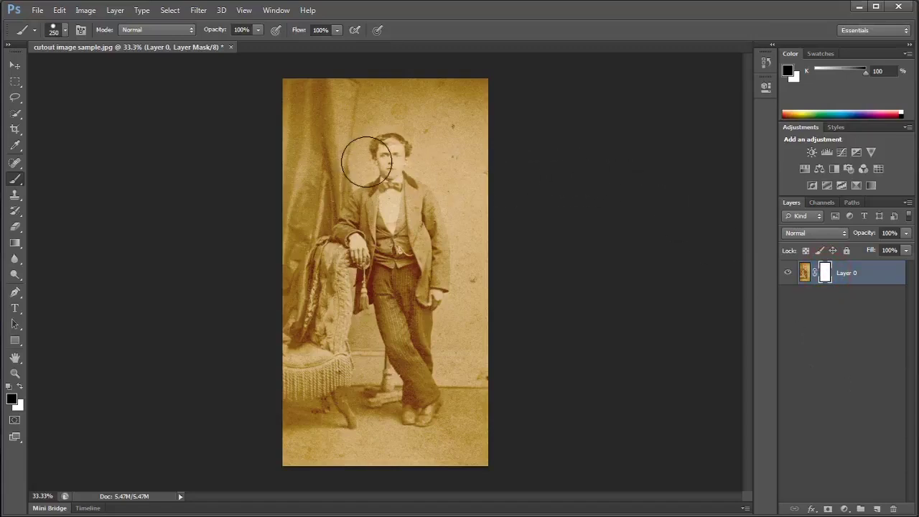
left_click(343, 138)
left_click_drag(349, 165, 410, 363)
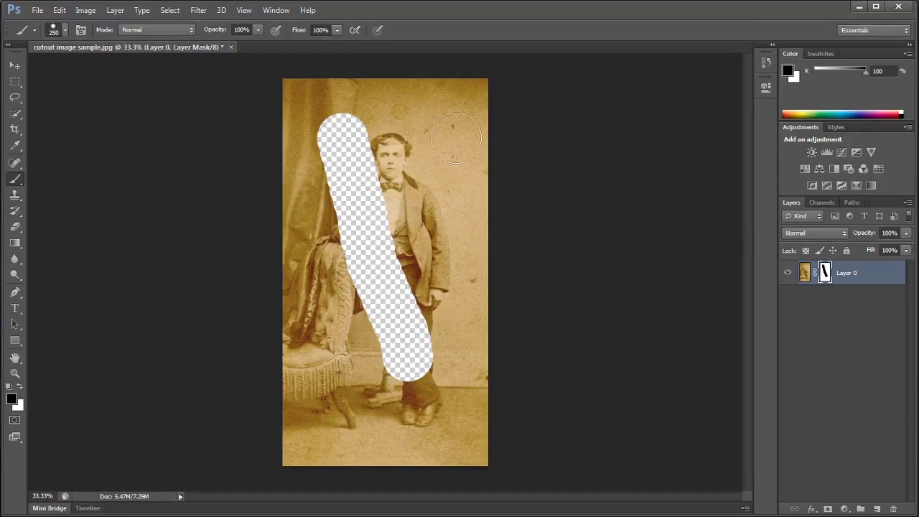
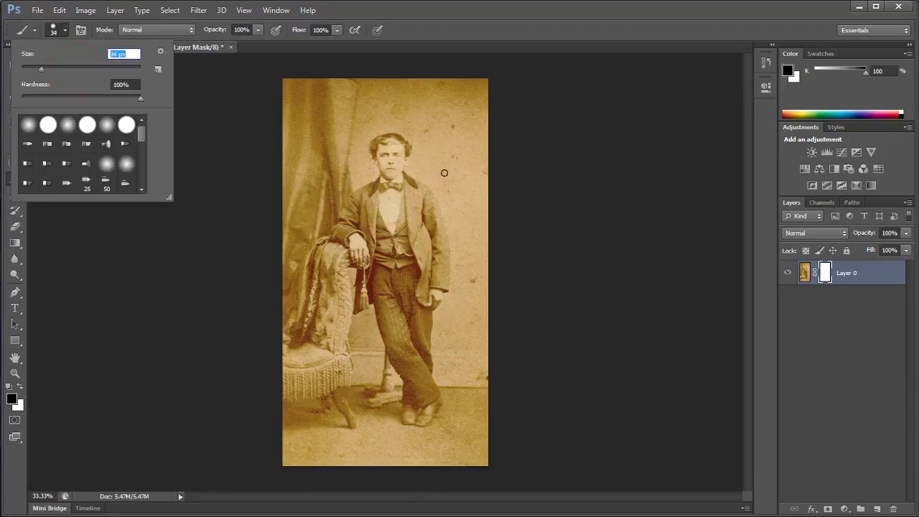
Step: Set the brush size to 215 px, lower its hardness, and undo a soft test stroke over the man on the mask
mouse_move(41, 68)
left_mouse_down()
mouse_move(125, 69)
mouse_move(112, 69)
left_mouse_up()
left_click_drag(141, 99, 104, 101)
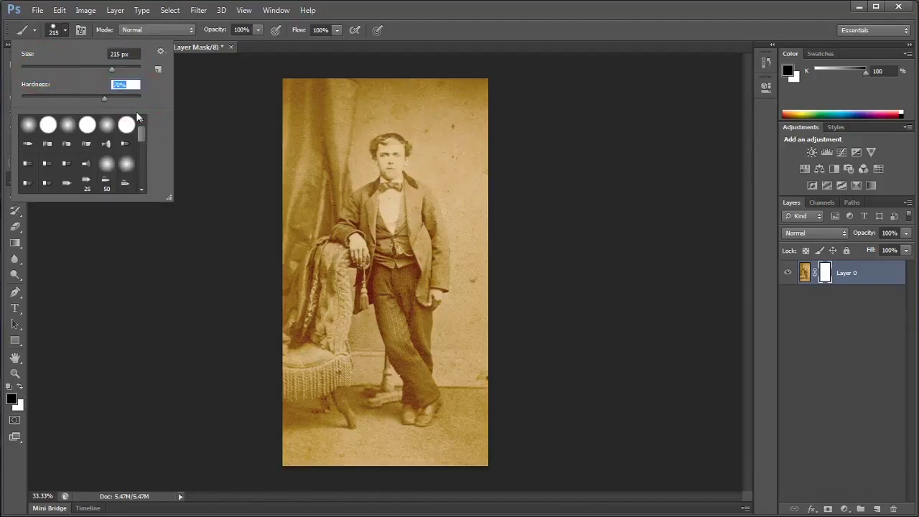
mouse_move(104, 98)
left_mouse_down()
mouse_move(51, 97)
mouse_move(97, 99)
left_mouse_up()
left_click(99, 97)
left_click_drag(402, 126, 417, 186)
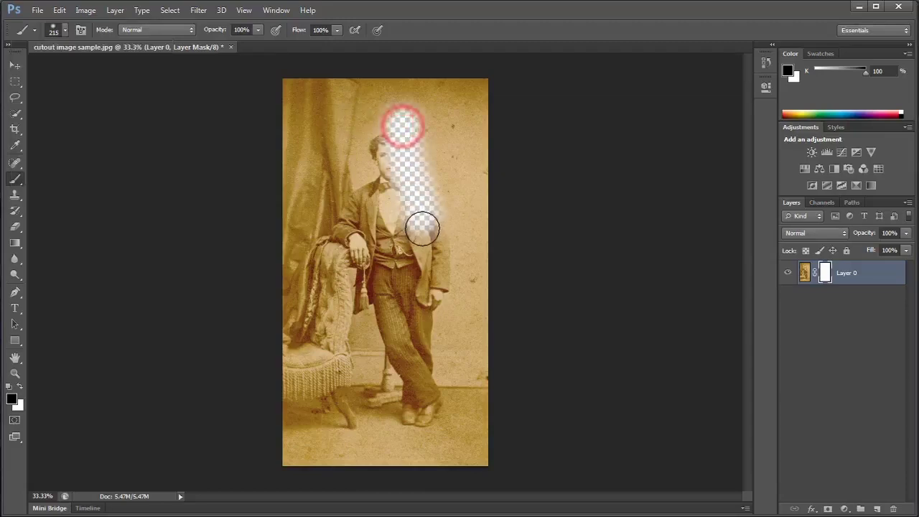
key("ctrl+z")
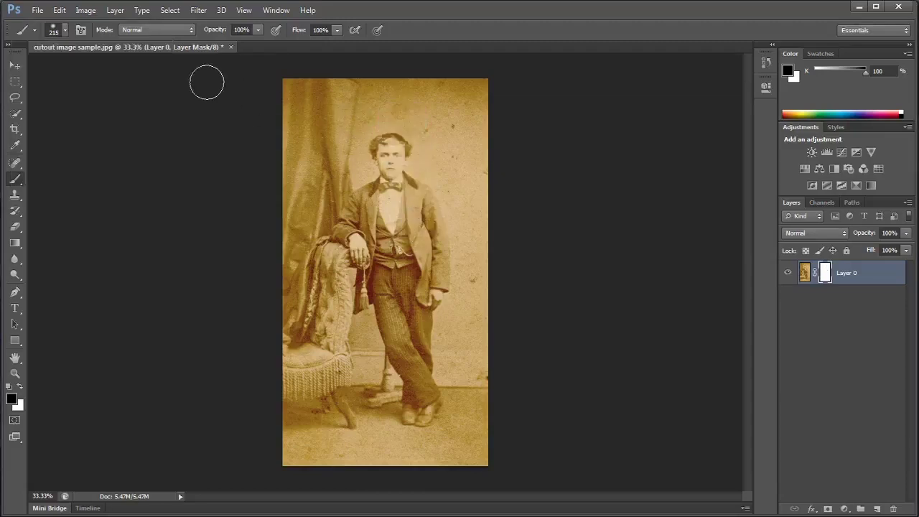
Step: Raise the brush hardness to its maximum, undo a hard-edged test stroke beside the man's head, and select the layer mask
left_click(65, 30)
left_click_drag(22, 98, 165, 94)
left_click_drag(419, 125, 421, 198)
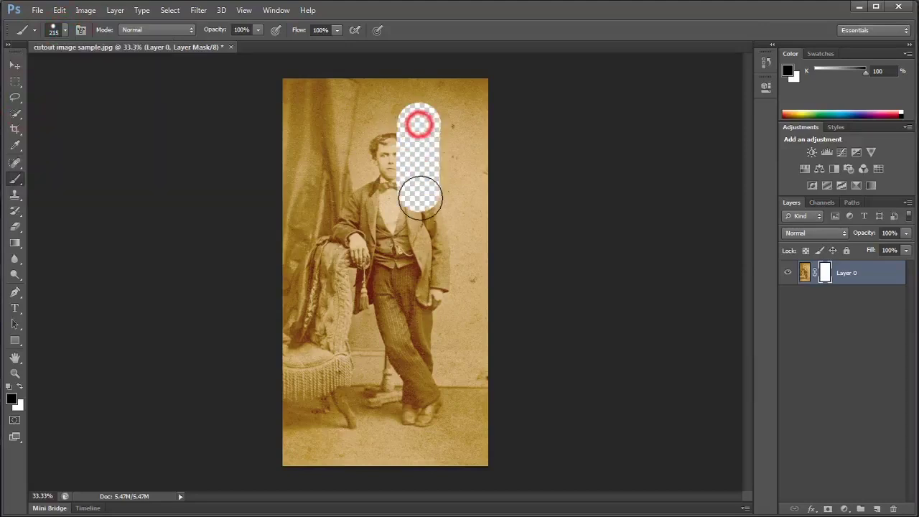
key("ctrl+z")
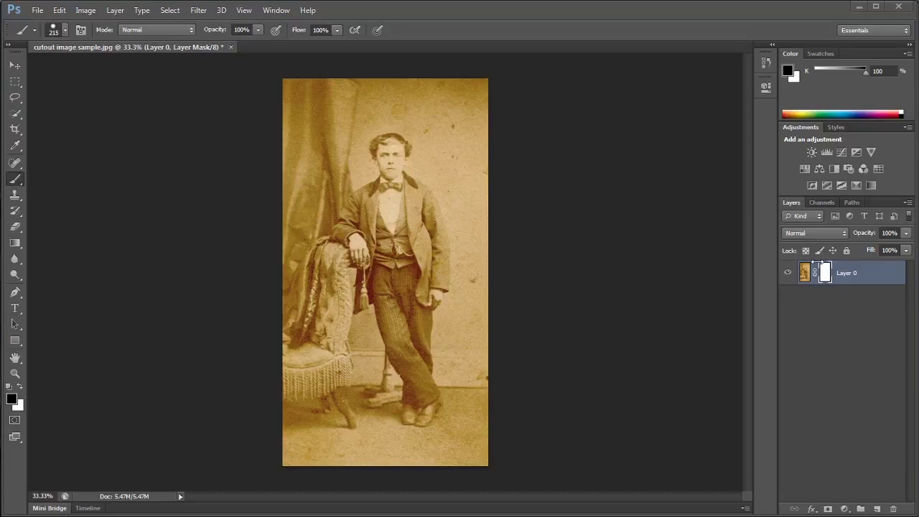
left_click(826, 271)
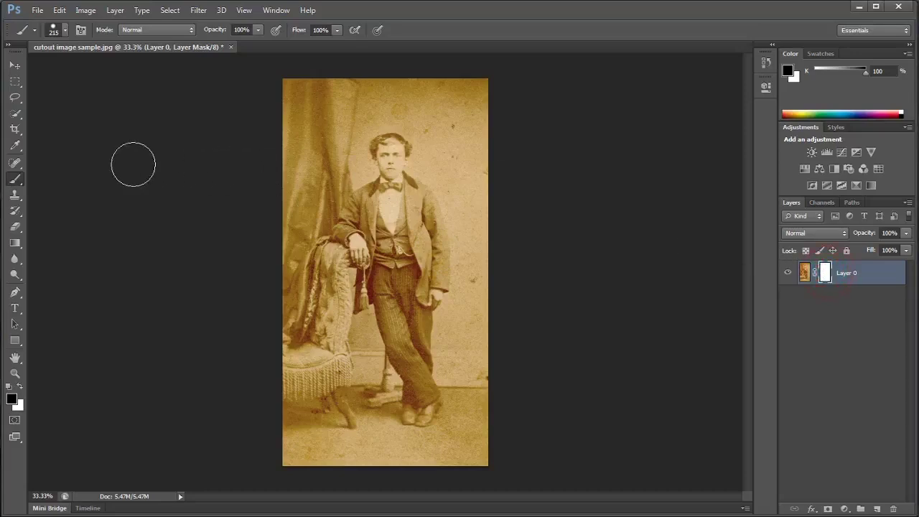
Step: Choose the Brush tool and set the brush size to 47 px
left_click(15, 181)
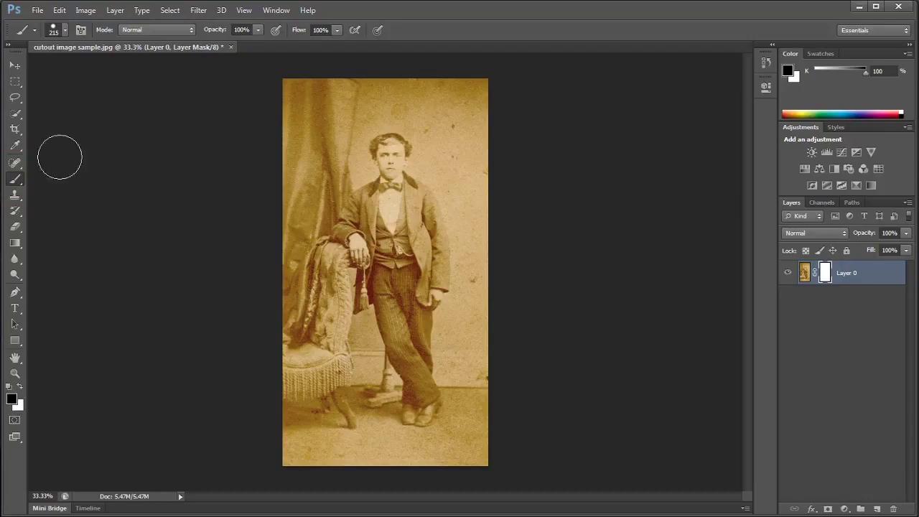
left_click(64, 30)
left_click_drag(110, 67, 51, 67)
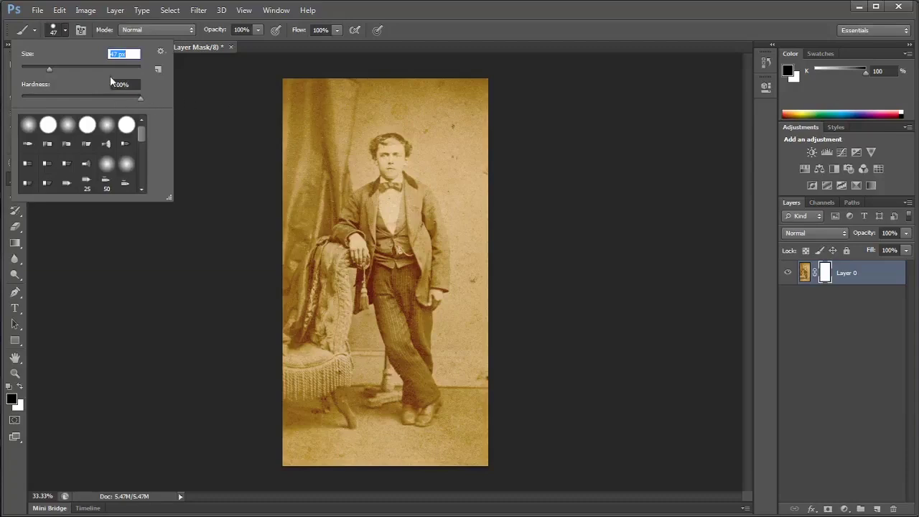
left_click(64, 31)
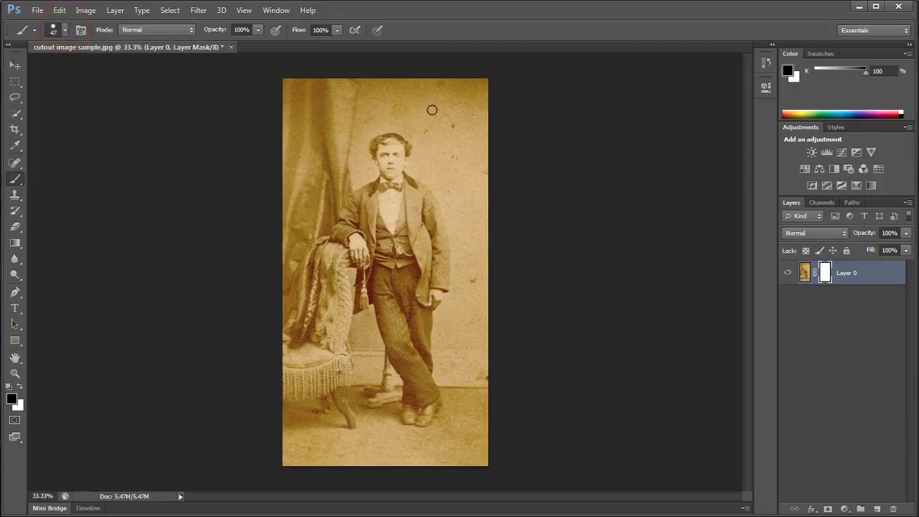
Step: Try black zigzag strokes across the man on the mask, and clear them by filling the mask with the white background colour
left_click_drag(428, 112, 443, 374)
mouse_move(435, 281)
left_mouse_down()
mouse_move(439, 191)
mouse_move(387, 173)
mouse_move(340, 264)
left_mouse_up()
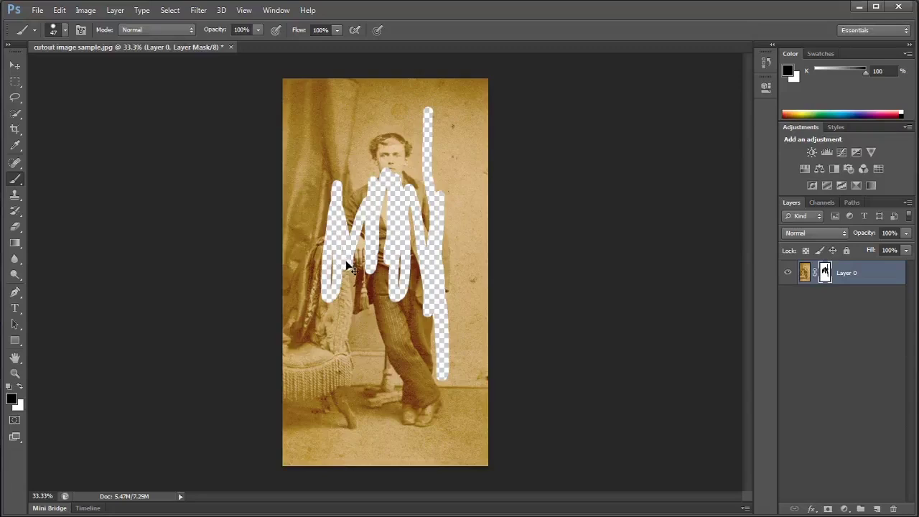
key("ctrl+BackSpace")
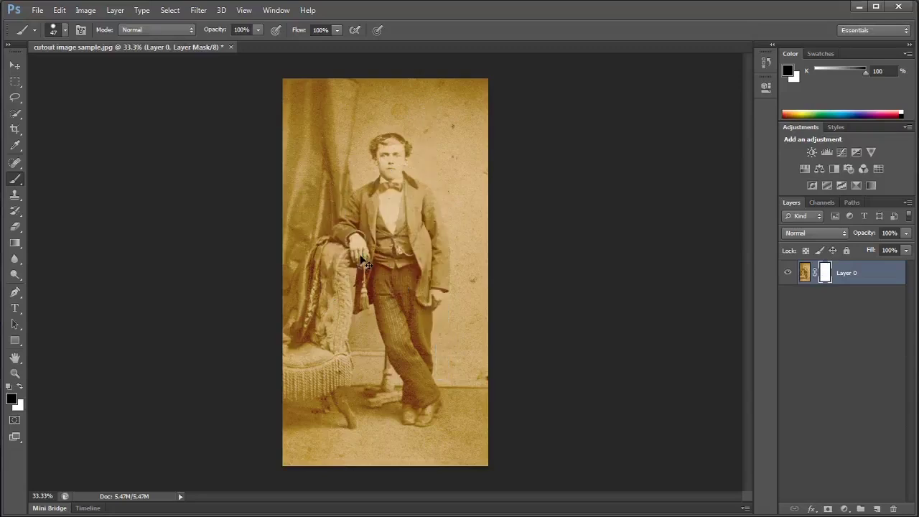
Step: Hide the man's head with black paint on the mask, and restore it by painting over the area in white
left_click(22, 387)
left_click(400, 154)
left_click(19, 387)
mouse_move(372, 144)
left_mouse_down()
mouse_move(397, 191)
mouse_move(398, 146)
mouse_move(398, 160)
mouse_move(385, 129)
mouse_move(376, 154)
left_mouse_up()
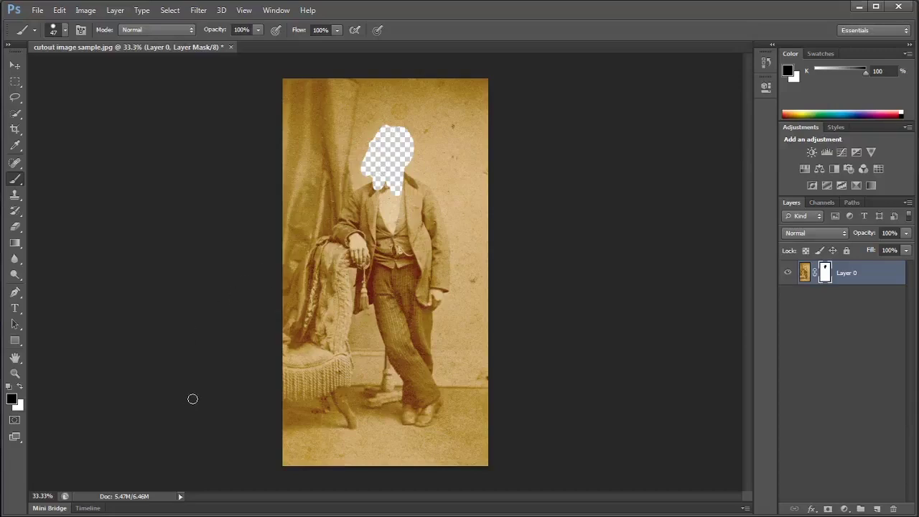
left_click(19, 387)
mouse_move(406, 133)
left_mouse_down()
mouse_move(414, 173)
mouse_move(402, 122)
mouse_move(413, 172)
mouse_move(392, 127)
mouse_move(413, 174)
mouse_move(386, 133)
mouse_move(397, 166)
mouse_move(384, 123)
mouse_move(368, 176)
mouse_move(375, 151)
mouse_move(354, 144)
mouse_move(407, 158)
mouse_move(396, 188)
left_mouse_up()
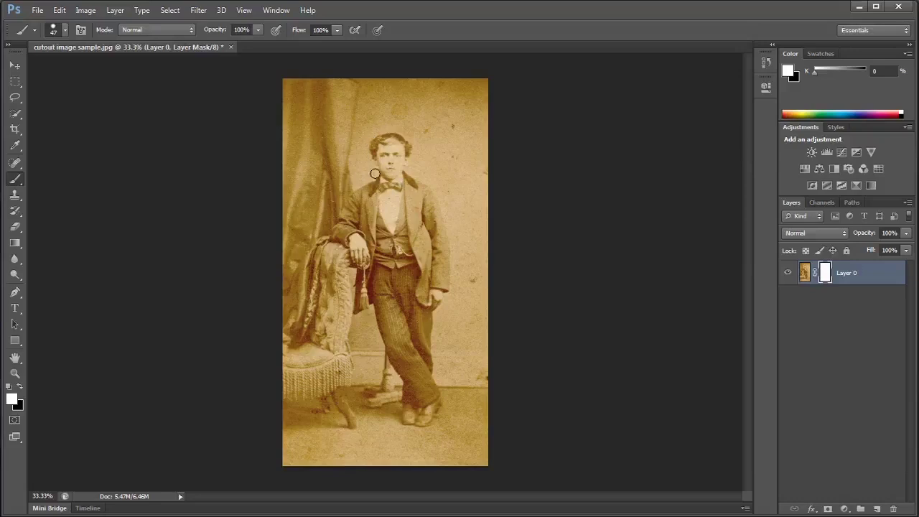
Step: Switch the foreground colour to black and trace the edge of the man's shoulder and upper sleeve on the mask
left_click(20, 386)
left_click_drag(412, 155, 448, 205)
left_click_drag(447, 206, 454, 250)
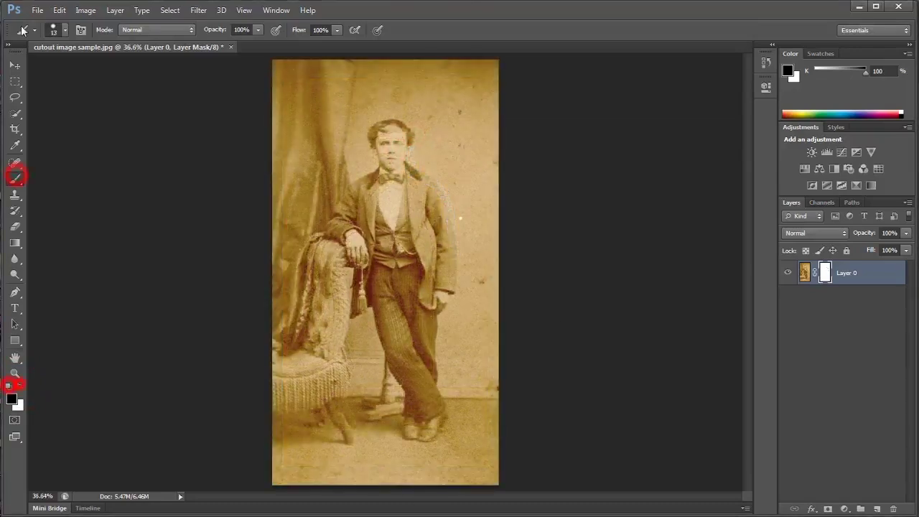
Step: Lower the brush hardness and trace the outside of the coat sleeve and hanging hand in black on the mask
left_click(56, 27)
left_click(105, 93)
left_click(546, 249, "ctrl")
left_click_drag(662, 225, 341, 192)
mouse_move(460, 99)
left_mouse_down()
mouse_move(455, 353)
mouse_move(420, 387)
left_mouse_up()
left_click_drag(457, 404, 508, 176)
left_click_drag(498, 146, 436, 241)
left_click_drag(491, 337, 478, 181)
Step: Continue the black mask outline below the hanging hand, down the outside of the trouser leg
left_click(421, 100, "shift")
left_click(419, 189, "shift")
left_click(409, 233, "shift")
left_click_drag(417, 343, 427, 414)
Step: Trace the trouser cuff and the side of the shoe in black on the mask, redoing the faulty stroke
left_click_drag(545, 342, 498, 46)
left_click(372, 163, "shift")
left_click_drag(372, 162, 369, 183)
left_click(399, 240, "shift")
left_click(418, 273, "shift")
mouse_move(419, 287)
left_mouse_down()
mouse_move(406, 391)
mouse_move(339, 486)
left_mouse_up()
key("ctrl+z")
left_click_drag(412, 311, 388, 446)
left_click_drag(419, 288, 413, 308)
Step: Continue the black mask outline under and around the man's shoes
left_click_drag(484, 414, 554, 179)
mouse_move(326, 242)
left_mouse_down()
mouse_move(351, 263)
mouse_move(460, 204)
mouse_move(250, 259)
left_mouse_up()
left_click_drag(191, 256, 458, 344)
mouse_move(520, 215)
left_mouse_down()
mouse_move(509, 265)
mouse_move(519, 338)
left_mouse_up()
mouse_move(440, 261)
left_mouse_down()
mouse_move(358, 320)
mouse_move(287, 405)
left_mouse_up()
left_click_drag(420, 189, 410, 334)
left_click_drag(338, 223, 357, 379)
Step: Trace the chair-side edge of the trouser leg upward with connected straight black strokes on the mask
left_click(435, 338)
left_click(425, 318, "shift")
left_click(382, 259, "shift")
left_click(357, 230, "shift")
left_click(355, 207, "shift")
left_click(341, 198, "shift")
mouse_move(340, 188)
left_mouse_down()
mouse_move(300, 230)
mouse_move(211, 229)
left_mouse_up()
Step: Outline the dark area beside the hanging tassel in black on the mask, up toward the resting hand
left_click_drag(180, 162, 248, 314)
left_click_drag(304, 125, 295, 247)
left_click(291, 307, "shift")
left_click(284, 349, "shift")
left_click(277, 382, "shift")
left_click(301, 229)
left_click(388, 344)
left_click_drag(262, 170, 284, 366)
Step: Set the brush size to 14 px and trace the edge between the resting hand and the chair back on the mask
left_click(64, 28)
left_click(26, 70)
left_click(209, 203)
mouse_move(209, 174)
left_mouse_down()
mouse_move(282, 236)
mouse_move(291, 279)
left_mouse_up()
mouse_move(285, 261)
left_mouse_down()
mouse_move(314, 297)
mouse_move(353, 320)
left_mouse_up()
key("ctrl+z")
left_click_drag(290, 280, 322, 325)
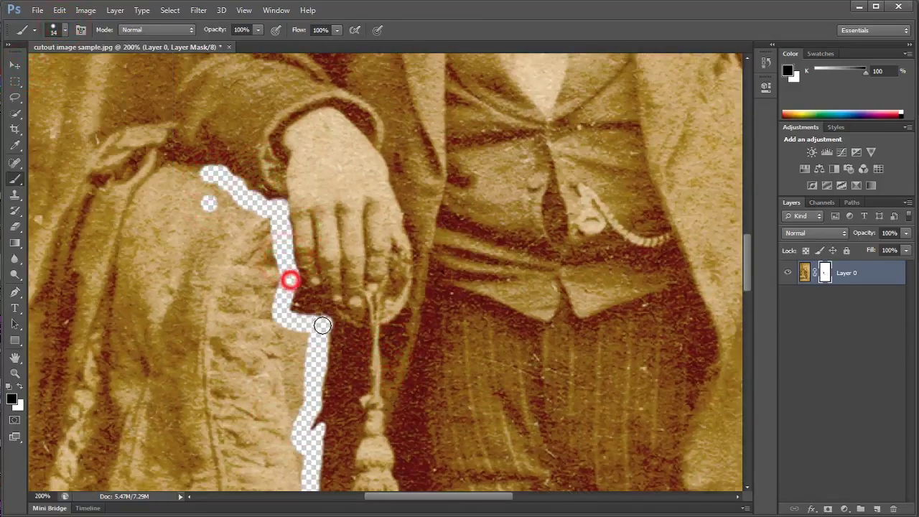
Step: Trace the bent arm's sleeve and the adjoining shoulder up to the collar in black on the mask
left_click_drag(220, 293, 279, 398)
left_click_drag(343, 199, 417, 303)
mouse_move(376, 172)
left_mouse_down()
mouse_move(316, 279)
mouse_move(317, 359)
mouse_move(355, 379)
mouse_move(395, 428)
left_mouse_up()
left_click_drag(377, 152, 273, 409)
mouse_move(498, 220)
left_mouse_down()
mouse_move(465, 260)
mouse_move(427, 275)
left_mouse_up()
left_click_drag(426, 275, 364, 307)
left_click_drag(363, 308, 340, 327)
left_click_drag(338, 328, 271, 431)
Step: Trace the opposite shoulder from the collar down the outside of the straight arm in black on the mask
left_click_drag(381, 199, 45, 207)
left_click_drag(316, 209, 497, 322)
left_click_drag(590, 336, 462, 166)
left_click_drag(371, 151, 433, 368)
left_click_drag(492, 324, 471, 168)
mouse_move(412, 211)
left_mouse_down()
mouse_move(435, 269)
mouse_move(447, 352)
left_mouse_up()
left_click_drag(445, 152, 661, 323)
Step: Lower the brush hardness further and trace softly around the man's hair on the mask, undoing a stray stroke
left_click(53, 29)
left_click_drag(113, 98, 76, 98)
mouse_move(387, 116)
left_mouse_down()
mouse_move(506, 174)
mouse_move(299, 136)
left_mouse_up()
left_click(53, 28)
left_click_drag(74, 95, 62, 95)
mouse_move(501, 176)
left_mouse_down()
mouse_move(507, 232)
mouse_move(488, 276)
left_mouse_up()
left_click_drag(269, 288, 258, 265)
key("ctrl+z")
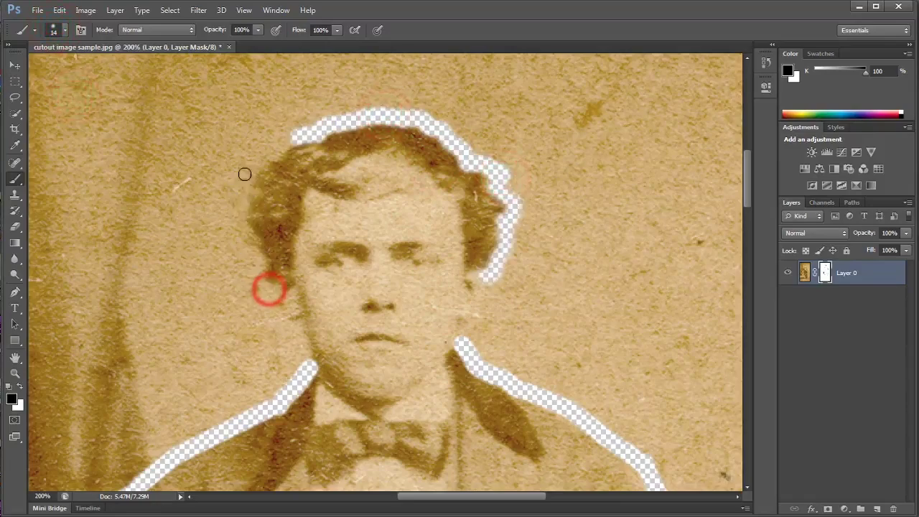
left_click_drag(289, 140, 249, 190)
left_click_drag(607, 328, 503, 203)
Step: Raise the brush hardness and trace the sides of the man's face and neck in black on the mask
left_click(64, 28)
left_click_drag(23, 94, 105, 96)
left_click_drag(391, 156, 369, 228)
left_click_drag(168, 175, 201, 235)
Step: Enlarge the brush and start painting out the background beside the finished outline in black on the mask
key("ctrl+minus")
key("ctrl+minus")
key("ctrl+minus")
key("ctrl+plus")
key("ctrl+plus")
key("ctrl+plus")
left_click_drag(521, 135, 474, 381)
left_click(53, 28)
left_click_drag(29, 67, 43, 67)
left_click_drag(259, 147, 402, 237)
left_click_drag(407, 268, 402, 393)
left_click_drag(550, 290, 459, 137)
Step: Set the brush size to 50 px and paint a wide black band on the mask all around the man's outline
key("bracketleft")
key("bracketleft")
key("bracketleft")
key("bracketleft")
key("bracketleft")
key("bracketleft")
mouse_move(287, 328)
left_mouse_down()
mouse_move(453, 445)
mouse_move(409, 122)
left_mouse_up()
left_click_drag(277, 209, 726, 333)
mouse_move(601, 201)
left_mouse_down()
mouse_move(480, 417)
mouse_move(343, 126)
left_mouse_up()
left_click_drag(386, 161, 189, 308)
left_click_drag(164, 285, 276, 80)
mouse_move(318, 132)
left_mouse_down()
mouse_move(178, 371)
mouse_move(189, 422)
left_mouse_up()
left_click_drag(200, 368, 209, 161)
mouse_move(248, 202)
left_mouse_down()
mouse_move(338, 383)
mouse_move(289, 439)
left_mouse_up()
left_click_drag(210, 376, 214, 122)
mouse_move(367, 123)
left_mouse_down()
mouse_move(315, 418)
mouse_move(218, 228)
left_mouse_up()
left_click_drag(271, 94, 409, 133)
mouse_move(402, 108)
left_mouse_down()
mouse_move(383, 211)
mouse_move(276, 361)
left_mouse_up()
left_click_drag(323, 387, 196, 199)
mouse_move(267, 112)
left_mouse_down()
mouse_move(279, 170)
mouse_move(208, 395)
mouse_move(214, 423)
left_mouse_up()
left_click_drag(272, 372, 223, 128)
mouse_move(304, 139)
left_mouse_down()
mouse_move(354, 352)
mouse_move(179, 316)
mouse_move(189, 363)
left_mouse_up()
left_click_drag(277, 340, 254, 76)
mouse_move(335, 202)
left_mouse_down()
mouse_move(561, 248)
mouse_move(198, 229)
mouse_move(582, 280)
left_mouse_up()
left_click_drag(623, 265, 258, 474)
mouse_move(234, 123)
left_mouse_down()
mouse_move(242, 103)
mouse_move(352, 194)
left_mouse_up()
left_click_drag(416, 232, 410, 502)
left_click_drag(224, 91, 243, 345)
left_click_drag(252, 90, 295, 361)
left_click_drag(268, 287, 277, 338)
left_click_drag(355, 416, 379, 80)
left_click_drag(271, 103, 281, 358)
left_click_drag(312, 148, 330, 210)
left_click_drag(453, 156, 433, 350)
left_click_drag(323, 82, 369, 82)
left_click_drag(411, 117, 398, 337)
left_click_drag(331, 107, 312, 316)
left_click_drag(386, 148, 338, 513)
mouse_move(191, 115)
left_mouse_down()
mouse_move(232, 277)
mouse_move(382, 357)
mouse_move(412, 62)
left_mouse_up()
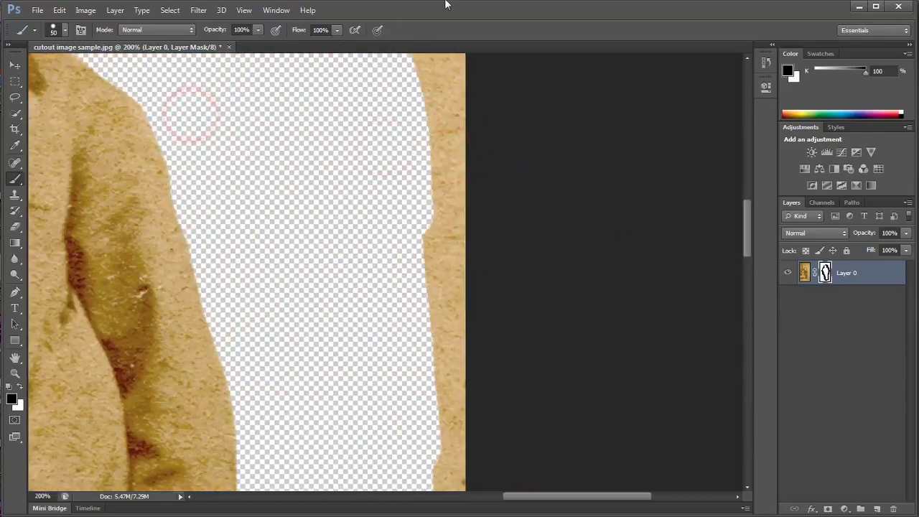
Step: Enlarge the brush to 250 px and paint out all the remaining background around the man in black on the mask
key("ctrl+minus")
key("ctrl+minus")
key("ctrl+minus")
key("ctrl+minus")
key("bracketright")
key("bracketright")
key("bracketright")
key("bracketright")
key("bracketright")
key("bracketright")
key("bracketright")
key("bracketright")
key("bracketright")
key("bracketright")
mouse_move(476, 175)
left_mouse_down()
mouse_move(276, 449)
mouse_move(310, 222)
left_mouse_up()
left_click_drag(309, 221, 333, 130)
left_click_drag(357, 111, 462, 158)
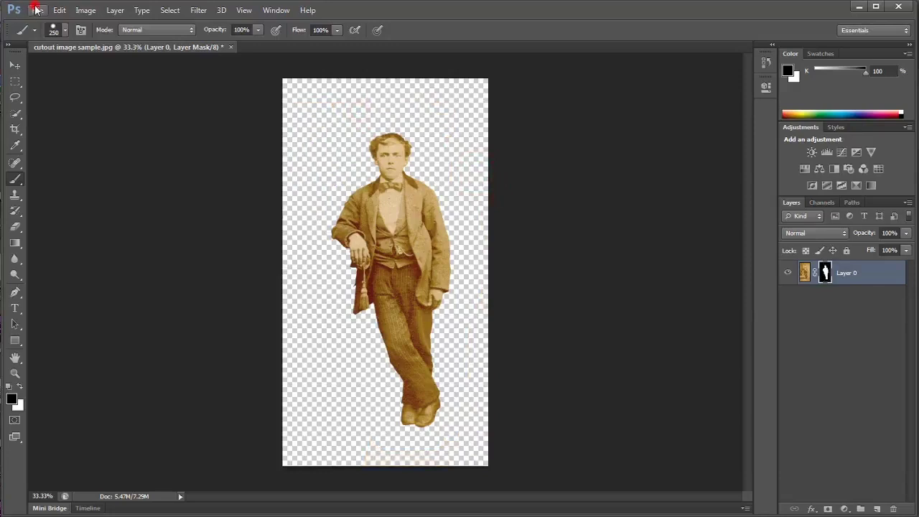
Step: Save the cutout as the layered Photoshop PSD file "cutout image sample" in the IMD 190 Cutout Photoshop Image folder, with Maximize Compatibility on
left_click(36, 9)
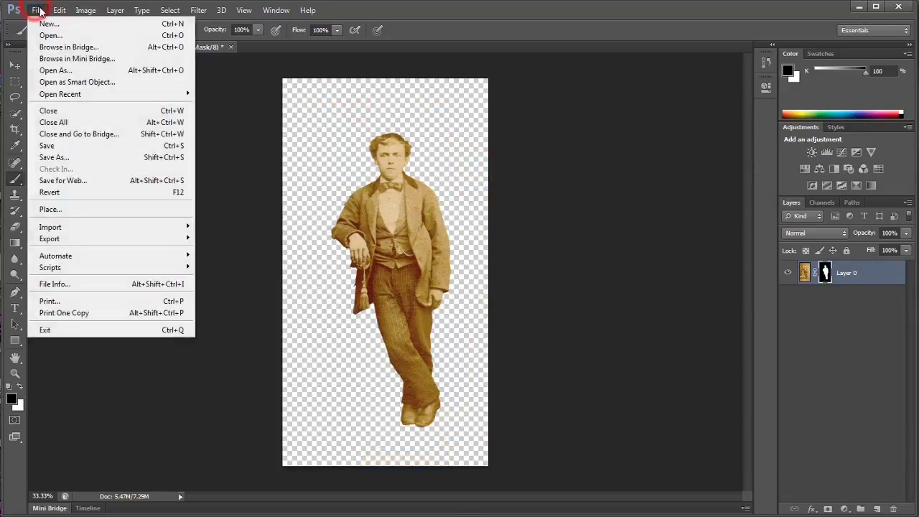
left_click(72, 158)
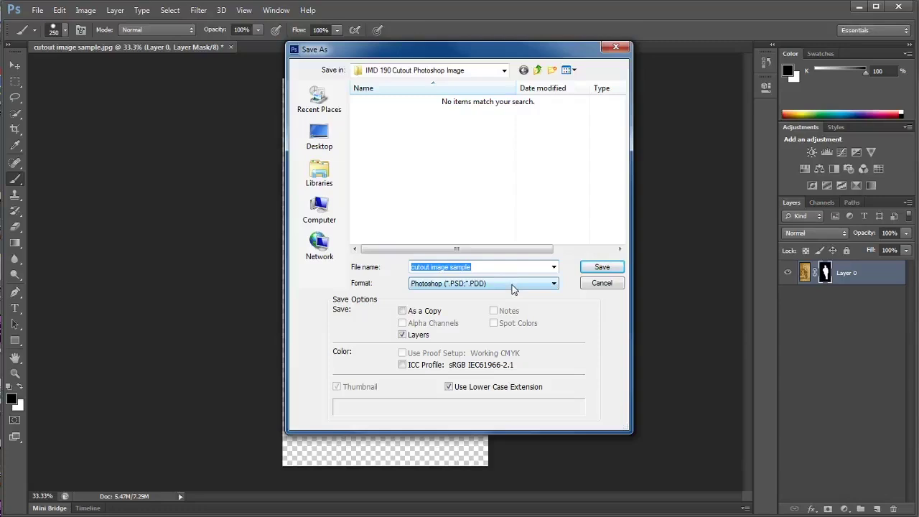
left_click(599, 268)
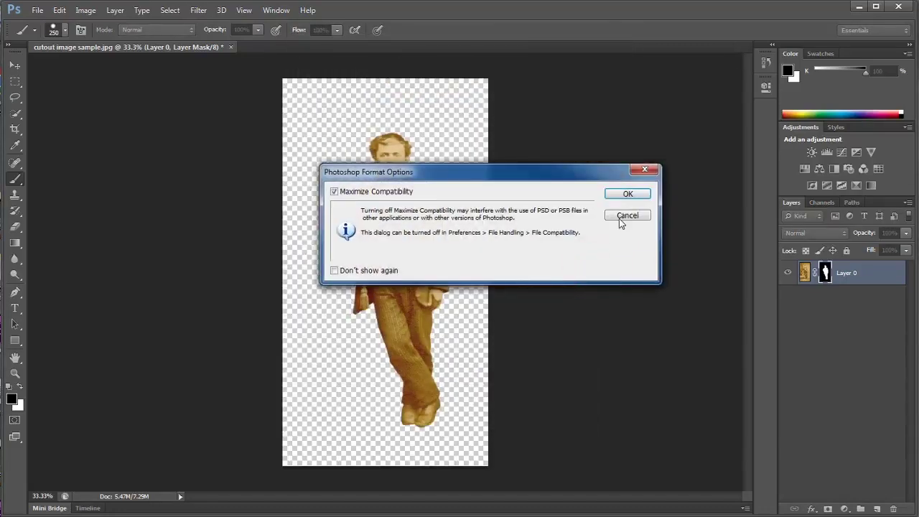
left_click(621, 198)
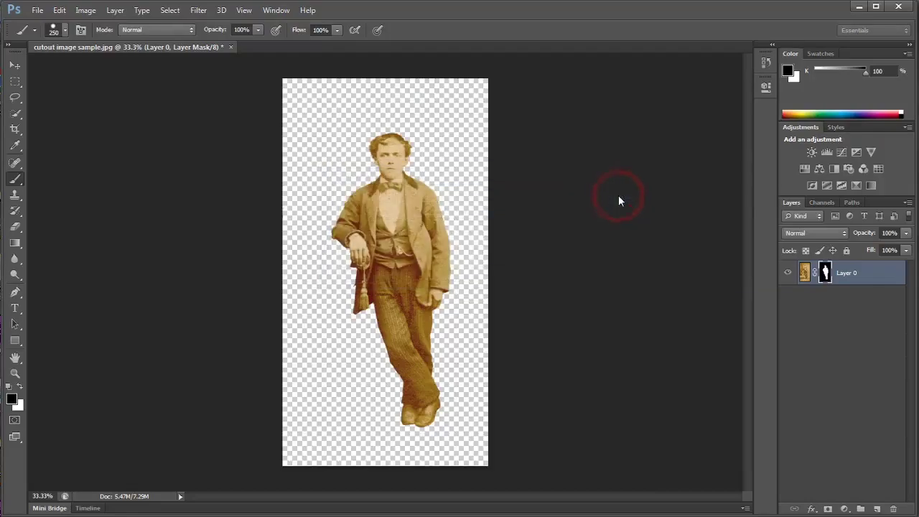